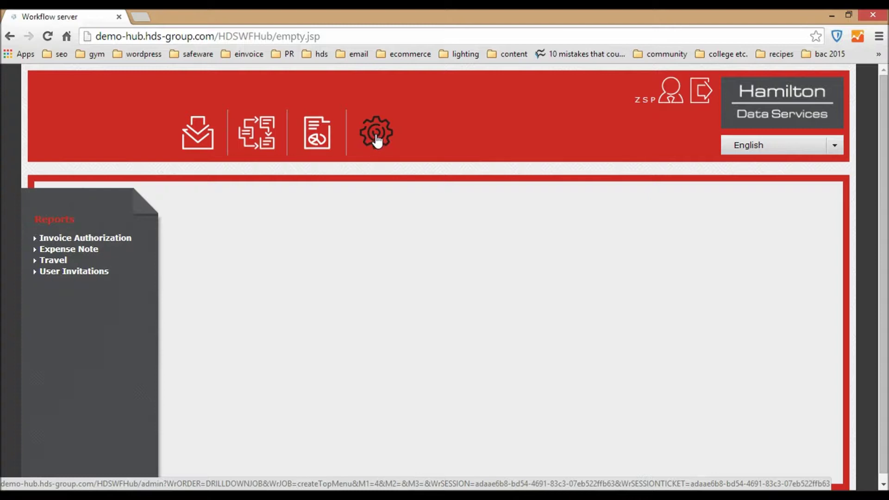
click(376, 140)
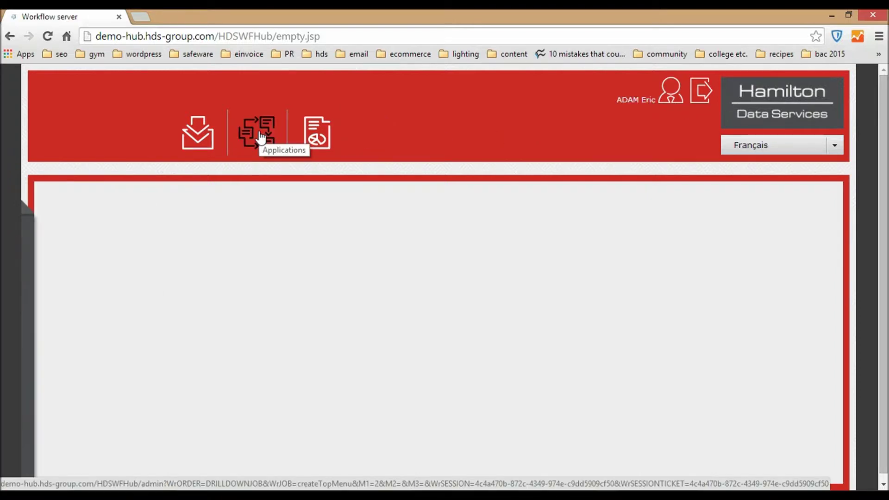
- Open the Standard expense note form from the Expense Note applications
click(261, 138)
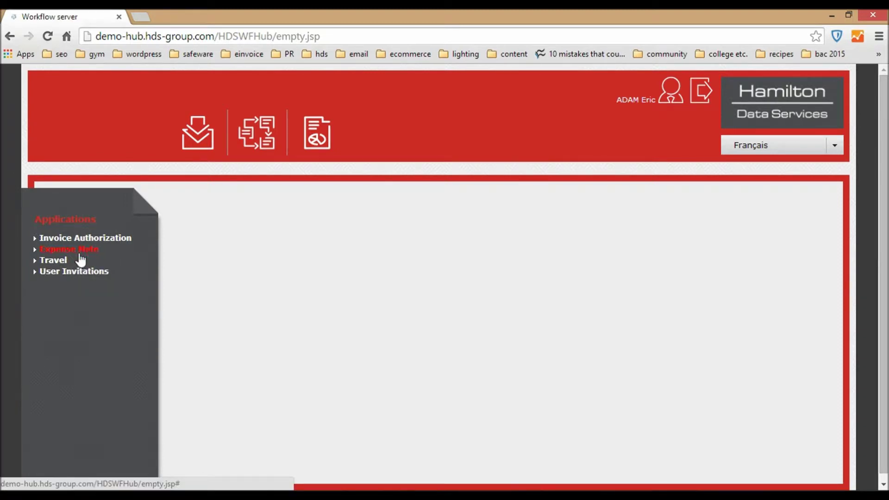
click(83, 250)
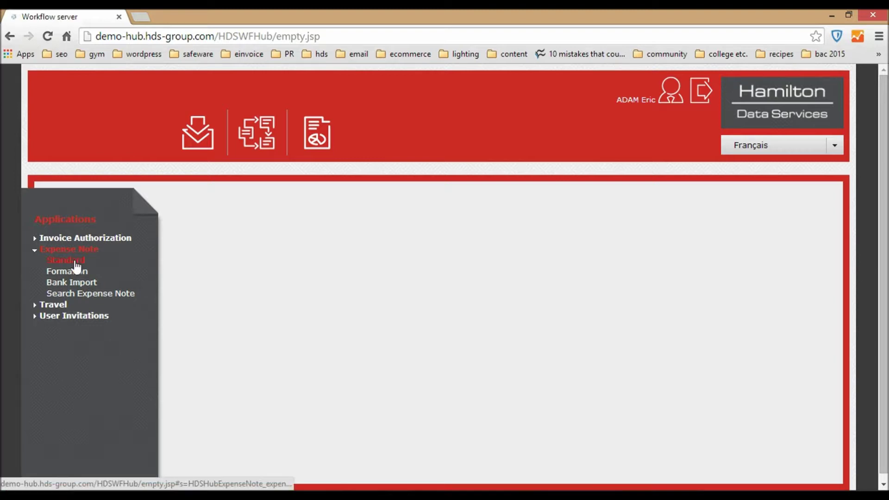
click(77, 265)
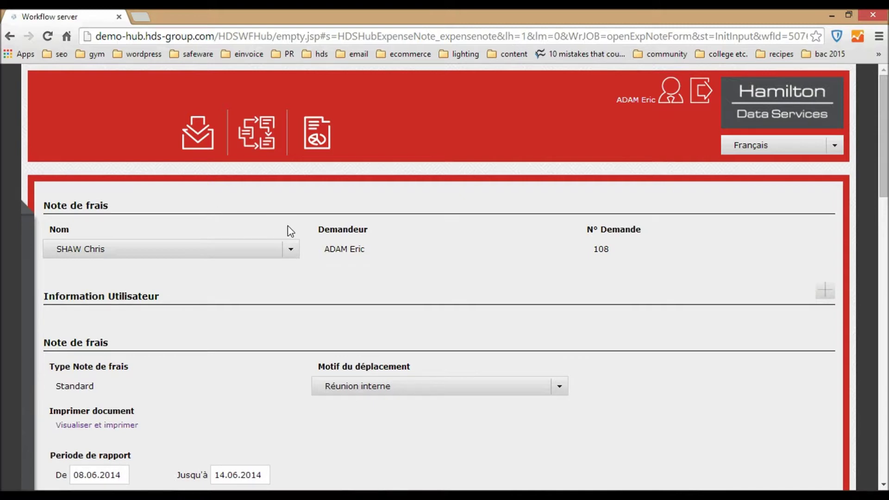
- Examine the employee names and travel reasons available for the expense note, keeping the current selections
click(291, 250)
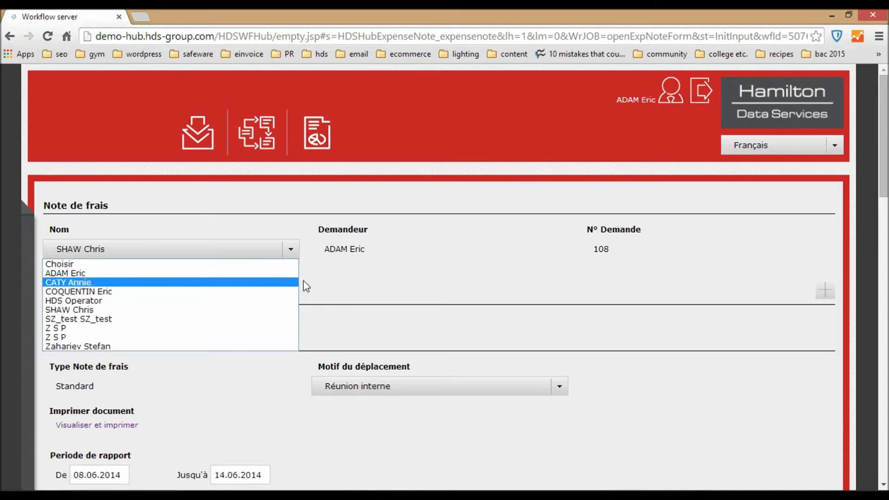
click(336, 282)
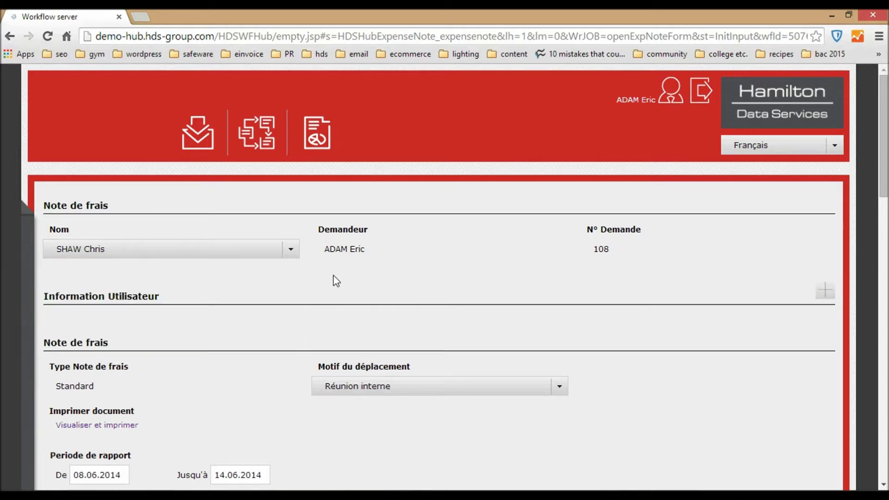
drag(885, 161, 886, 204)
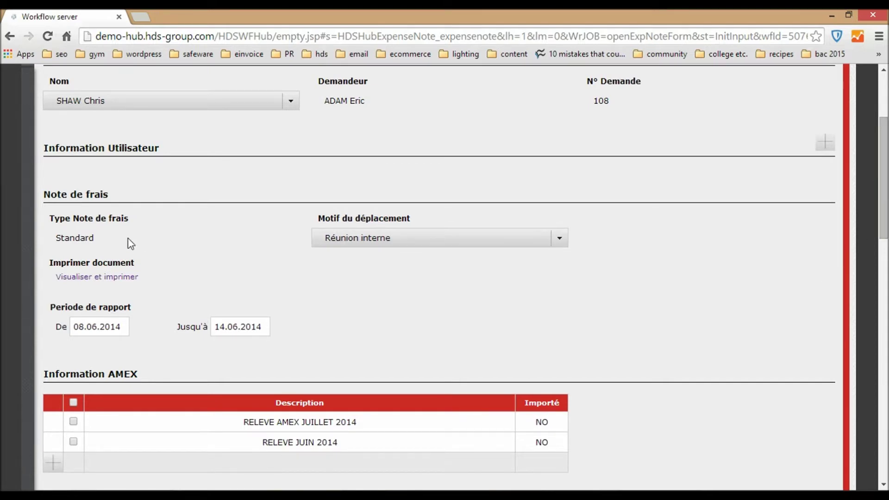
click(525, 238)
click(526, 221)
- Set the expense note's report period from 08.06.2014 to 14.06.2014
click(99, 328)
click(160, 310)
click(231, 329)
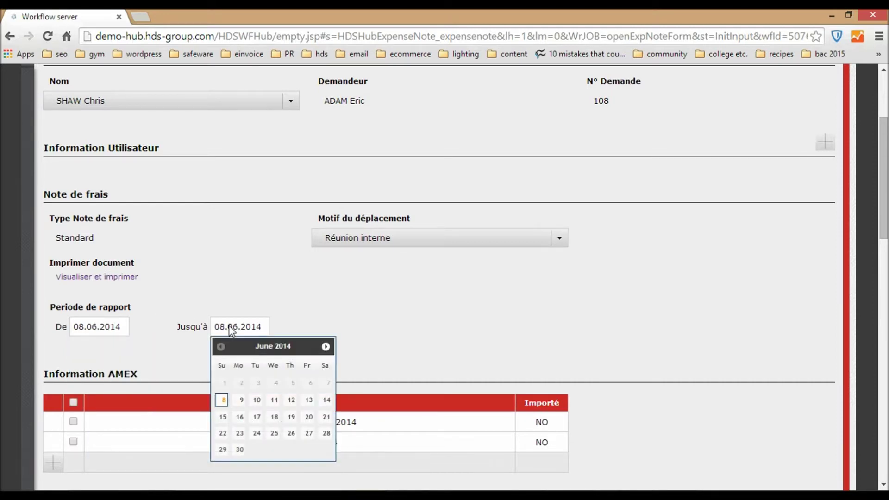
click(326, 400)
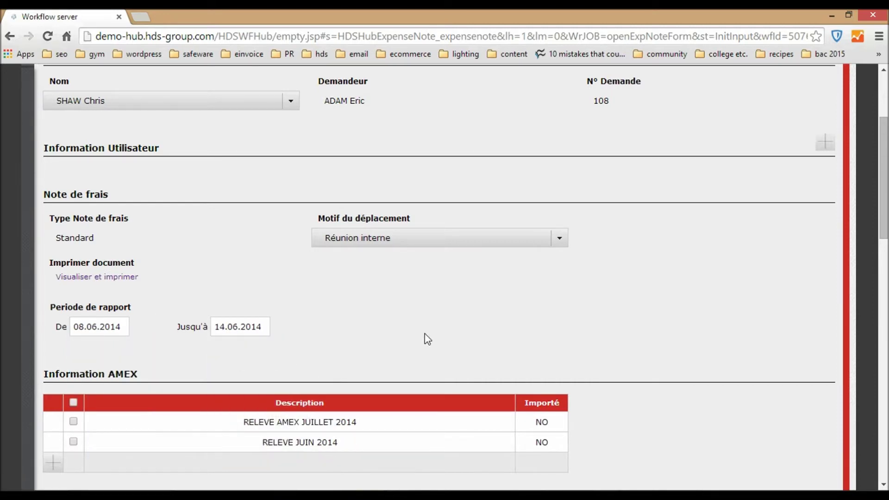
- Select the RELEVE JUIN 2014 AMEX statement and check the expense types and currencies available for the Hotel Munich line
scroll(885, 231, down, 4)
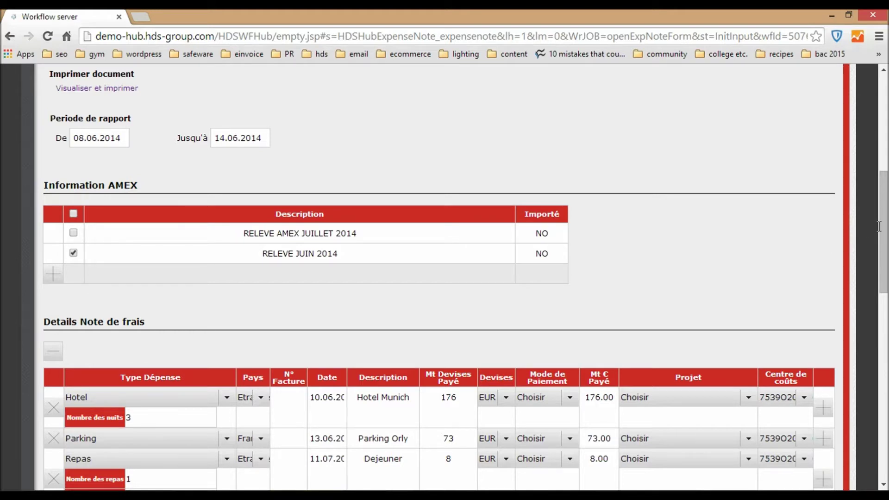
drag(880, 227, 887, 306)
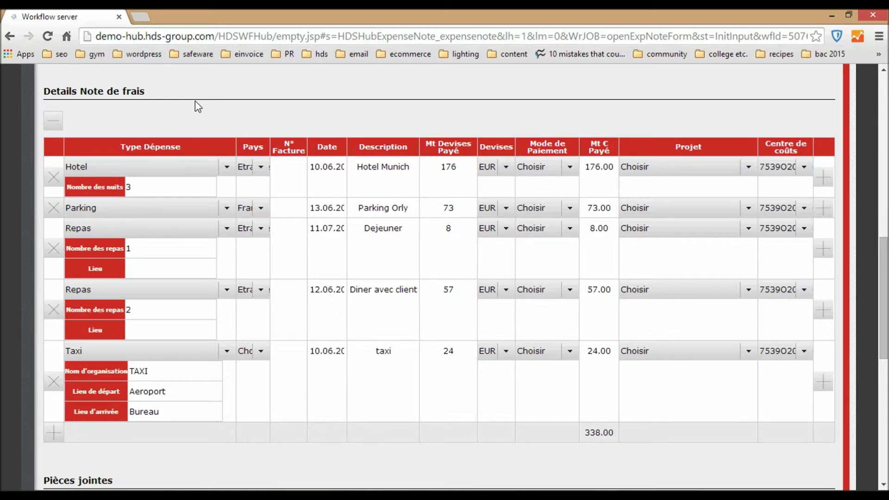
click(227, 167)
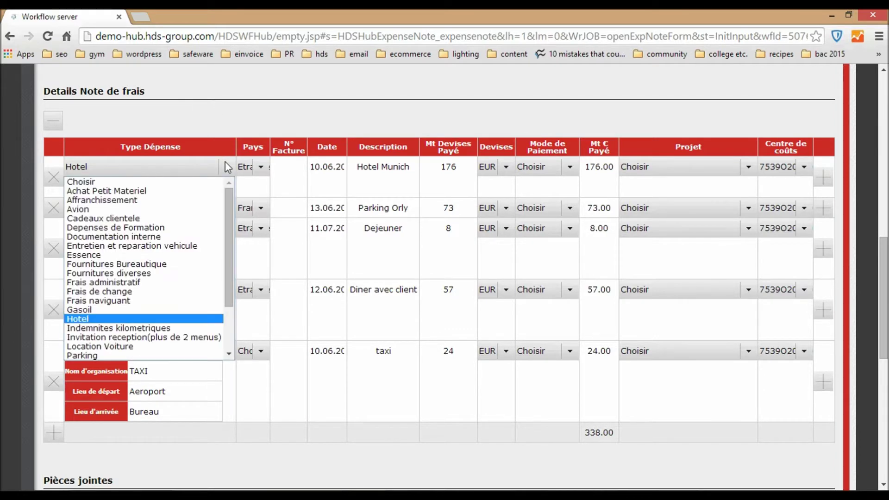
click(226, 110)
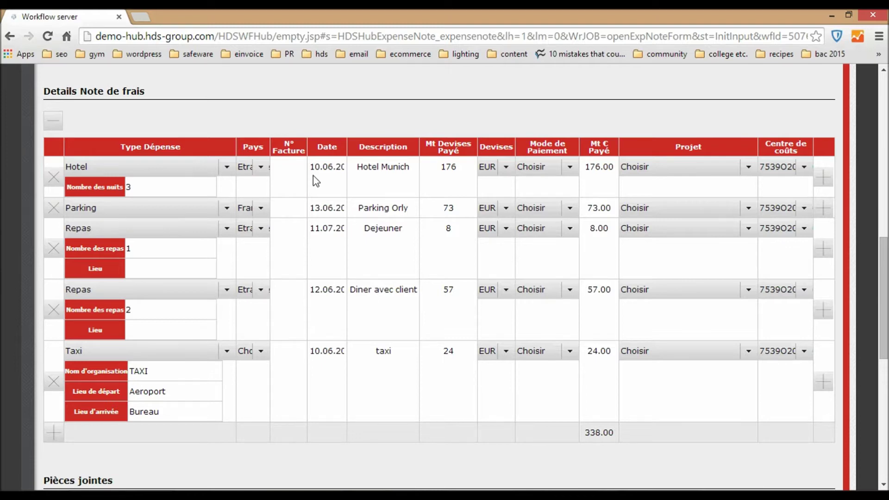
click(506, 167)
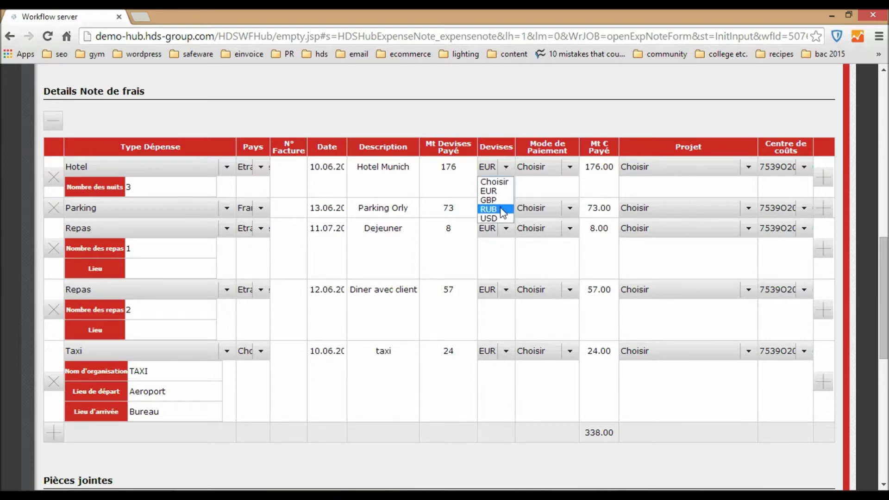
click(532, 187)
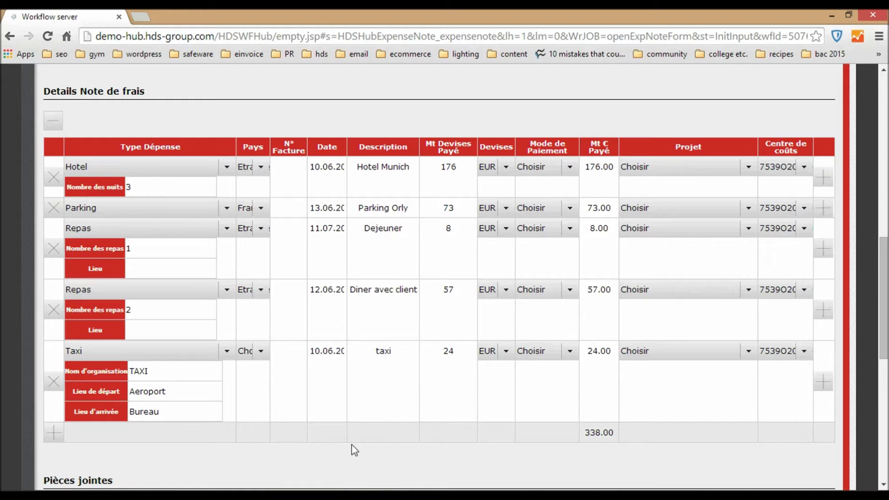
- Review the attachments, comments and history sections of the expense note, and send the note
drag(885, 331, 885, 438)
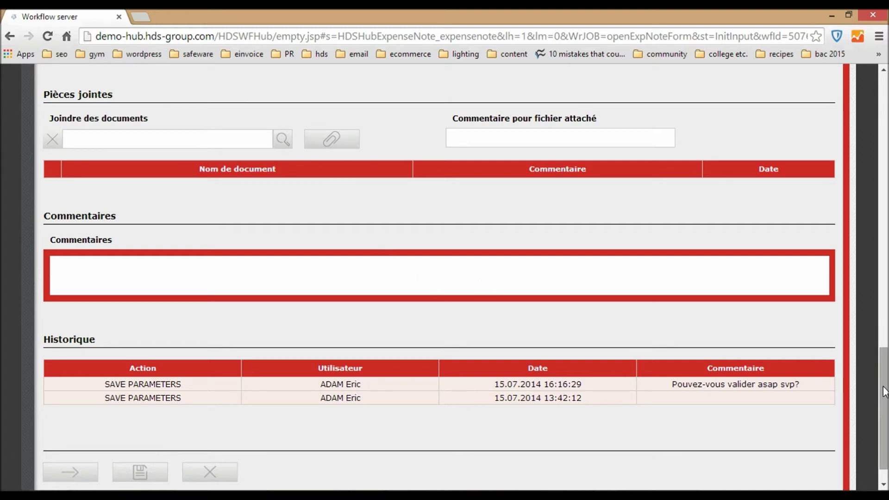
scroll(885, 414, down, 1)
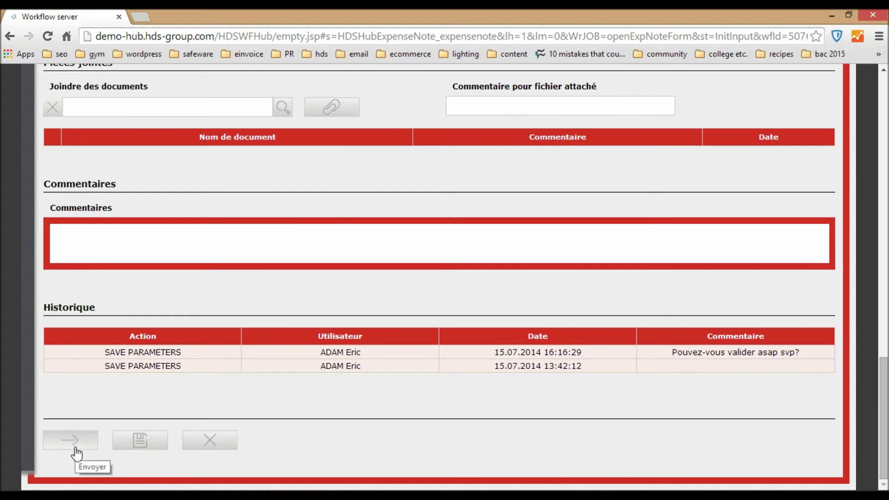
click(160, 241)
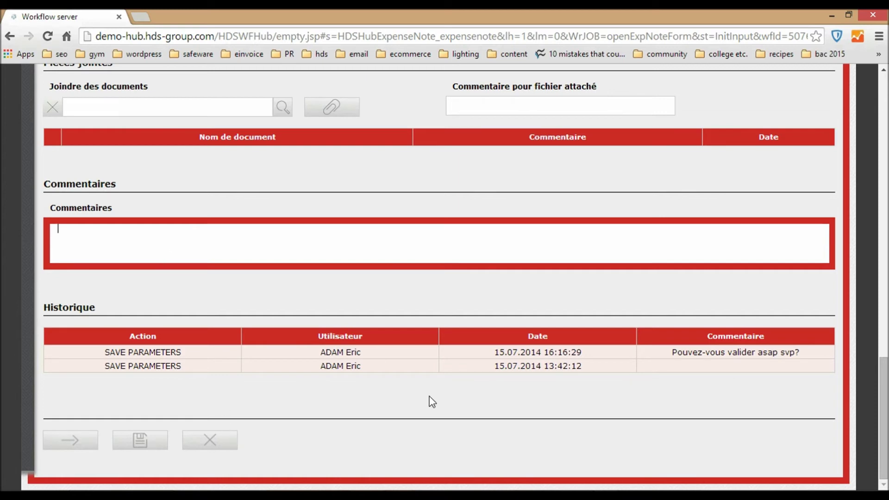
drag(672, 352, 815, 351)
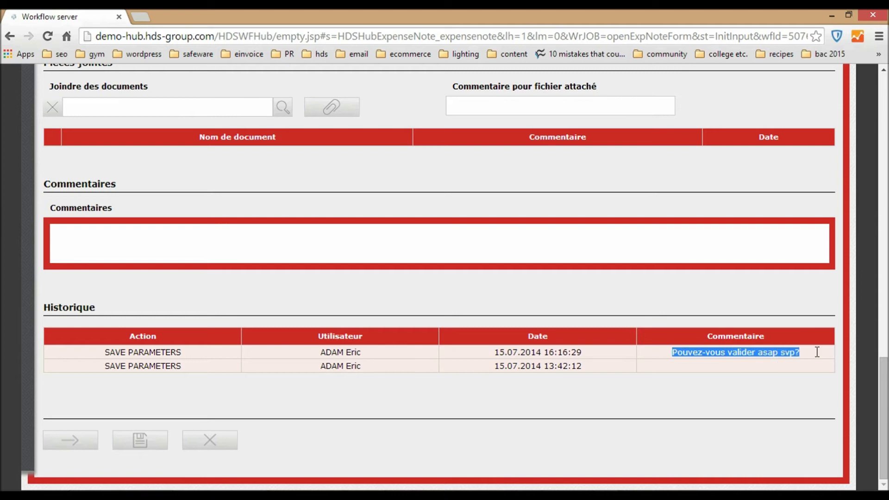
click(784, 410)
click(70, 440)
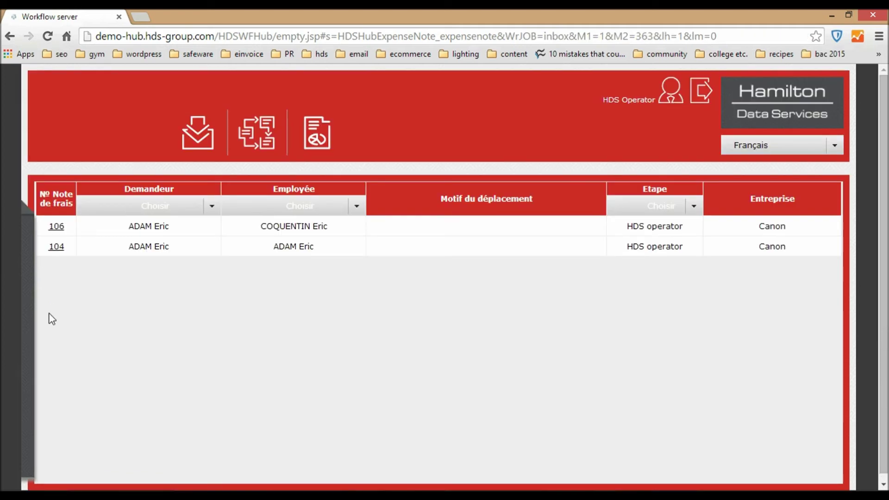
- Open expense note 106 as the operator and examine its expense lines, attachments and question-and-answer options
click(59, 228)
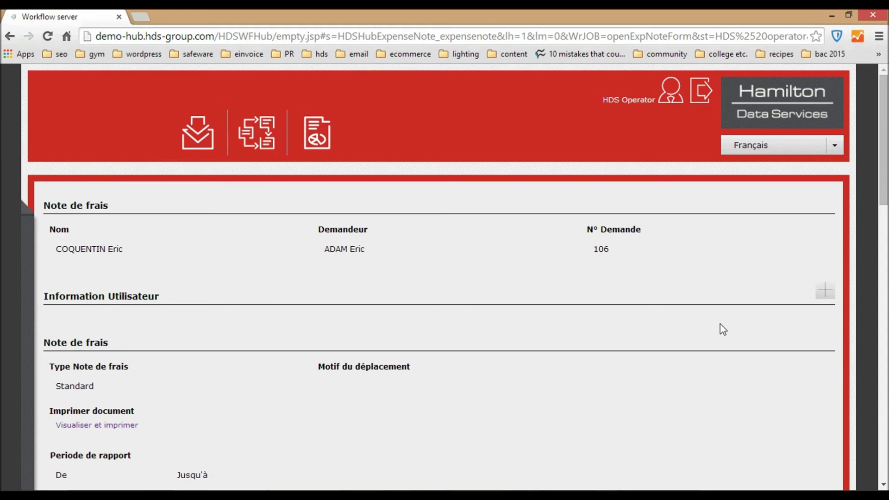
drag(883, 186, 887, 369)
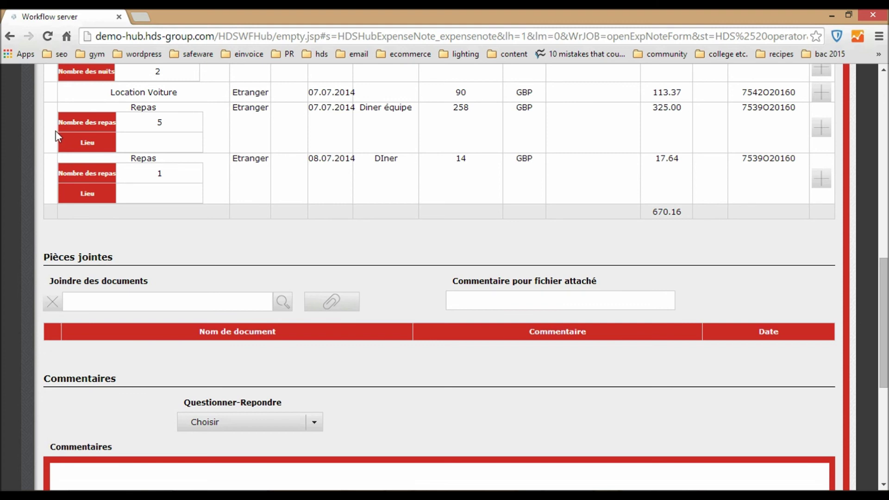
click(315, 422)
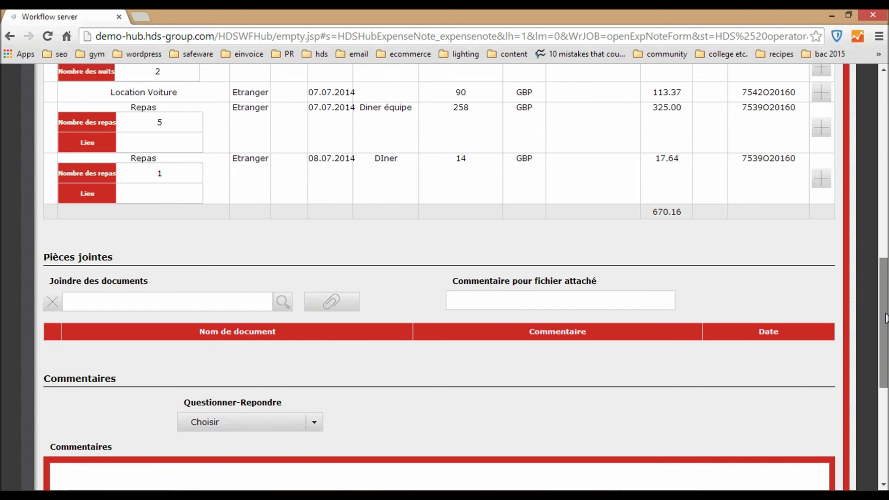
scroll(884, 312, down, 4)
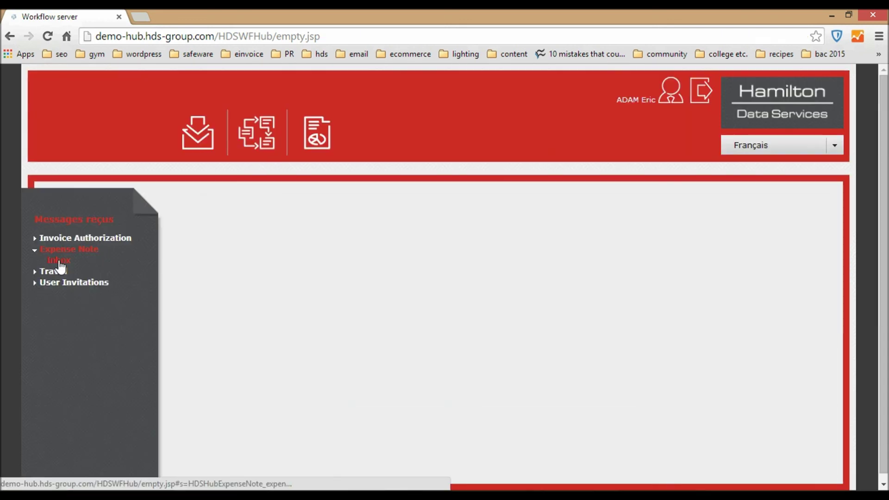
- Open the requester's Expense Note inbox
click(59, 262)
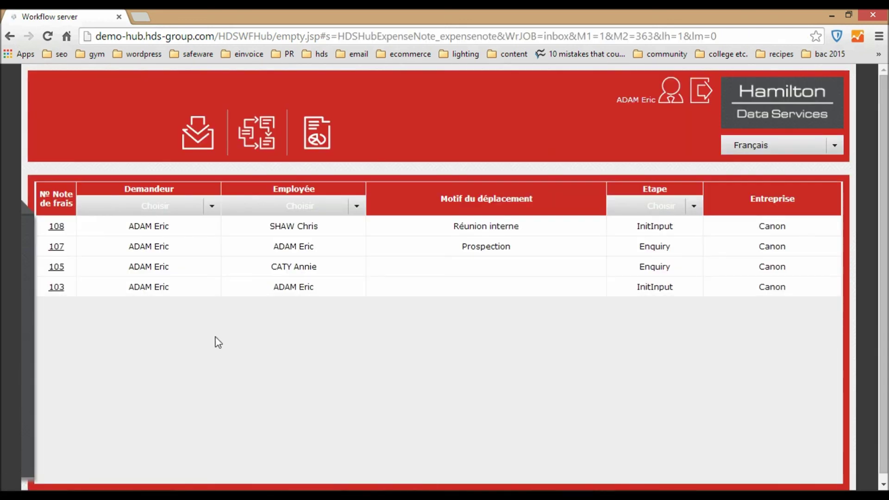